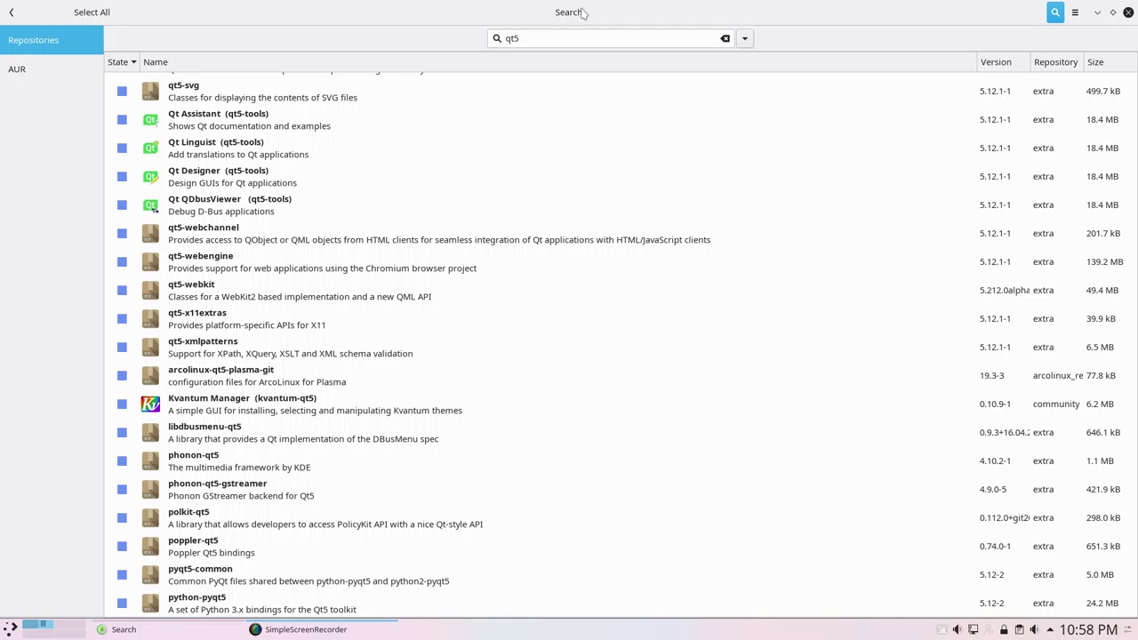
Step: Select Kvantum Manager (kvantum-qt5) in the qt5 results and tick it for removal
{"action": "left_click", "coordinate": [227, 411]}
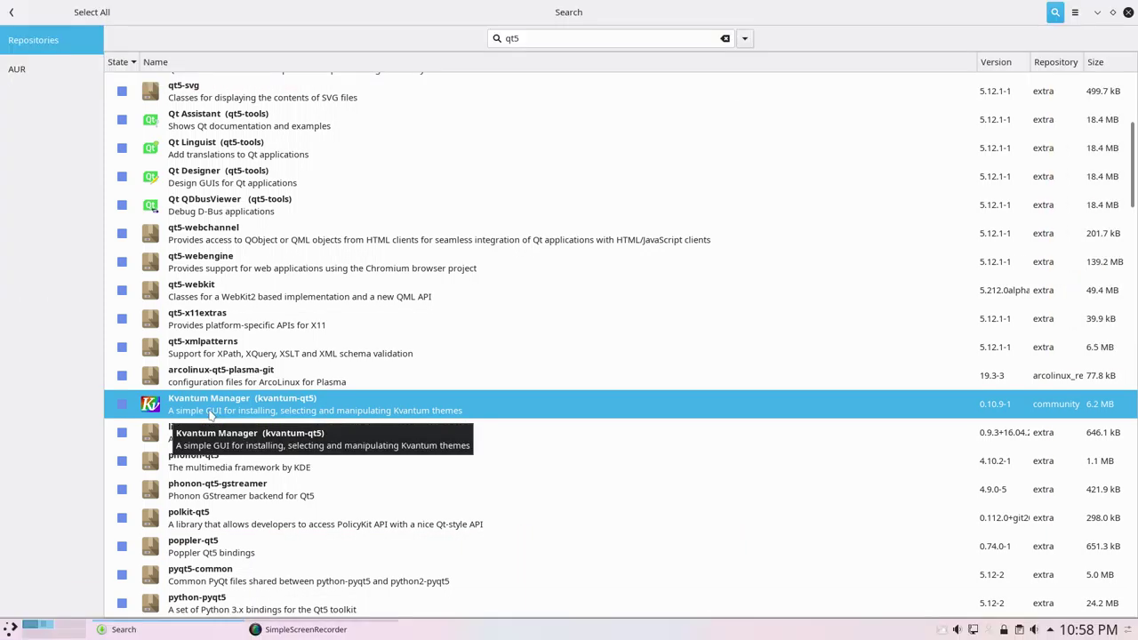
{"action": "left_click", "coordinate": [123, 407]}
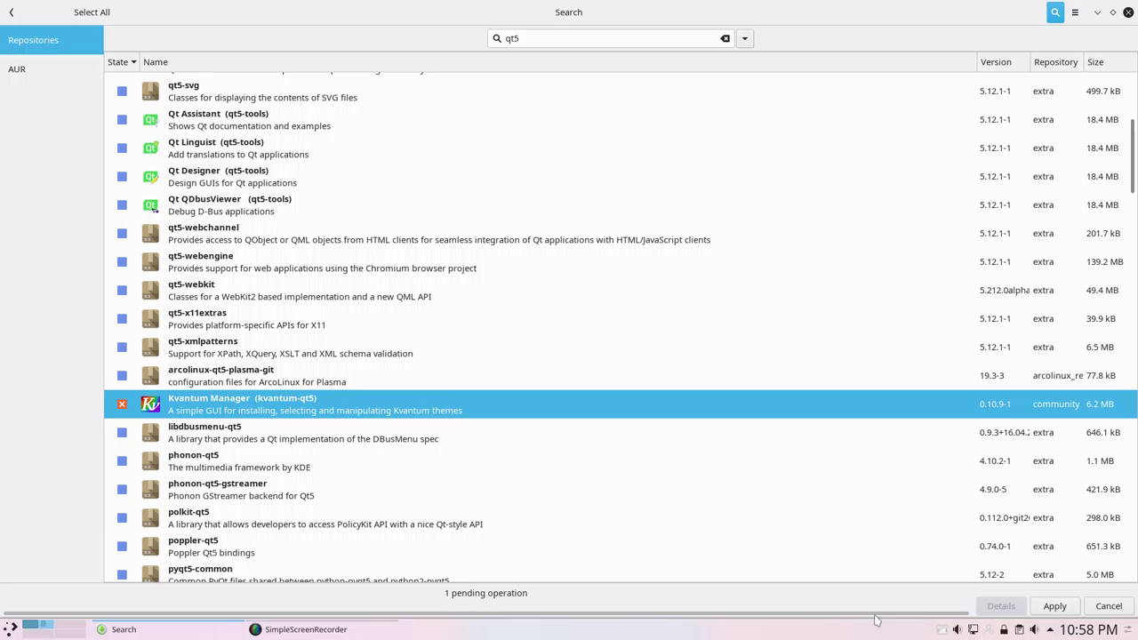
Step: Apply the removal, dismiss the optional-dependency warning, and commit removing the three Kvantum packages
{"action": "left_click", "coordinate": [1054, 606]}
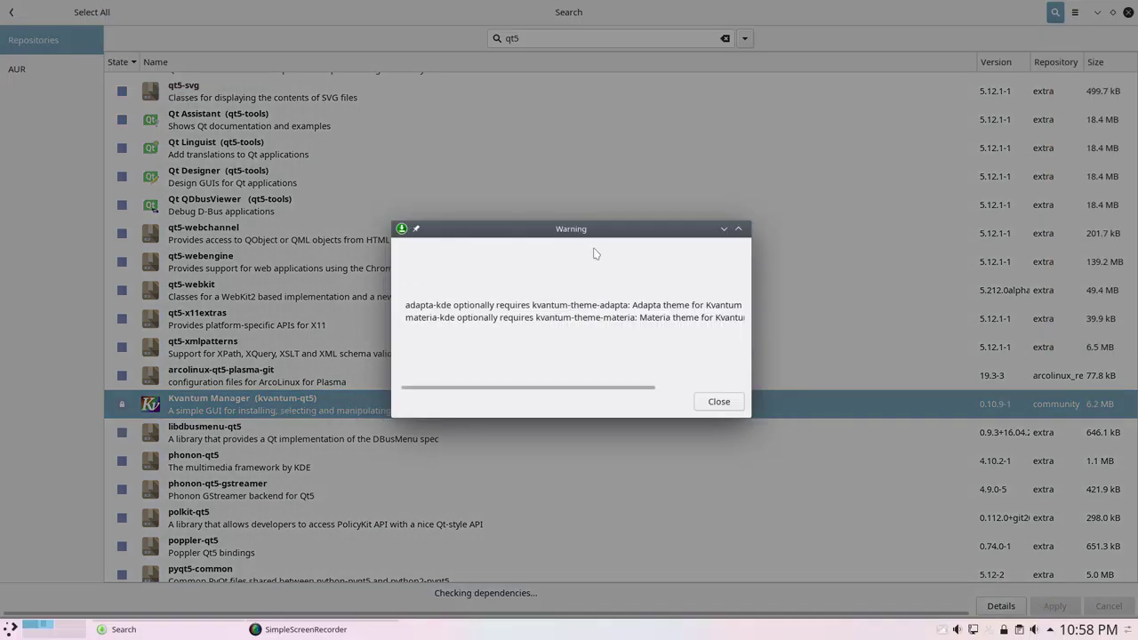
{"action": "mouse_move", "coordinate": [609, 229]}
{"action": "left_mouse_down"}
{"action": "mouse_move", "coordinate": [739, 178]}
{"action": "mouse_move", "coordinate": [747, 101]}
{"action": "left_mouse_up"}
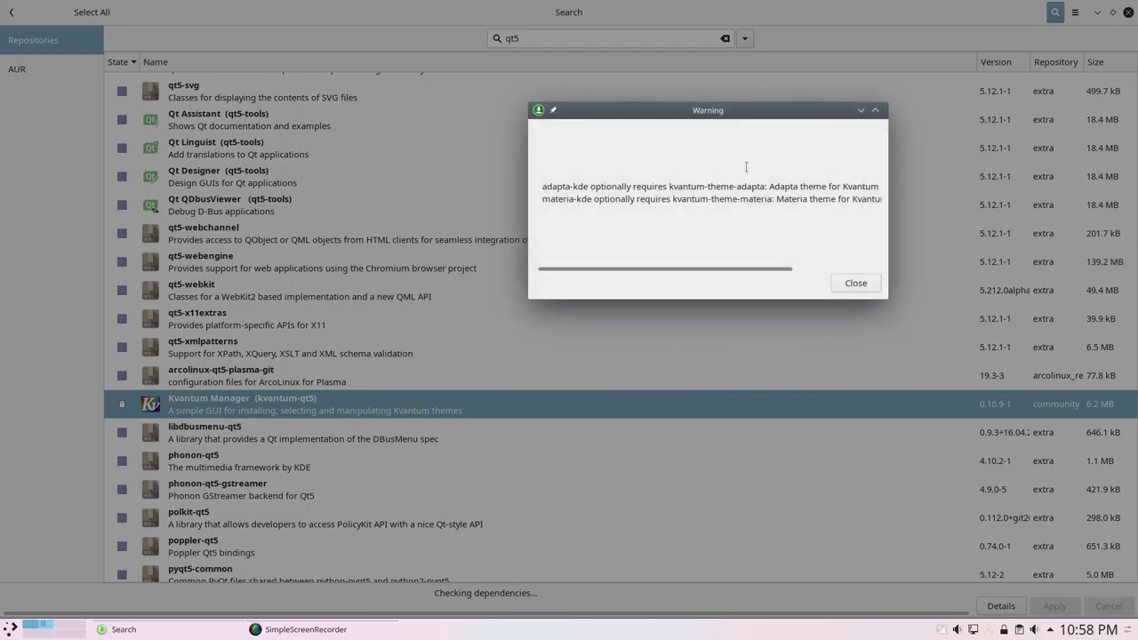
{"action": "left_click", "coordinate": [856, 283]}
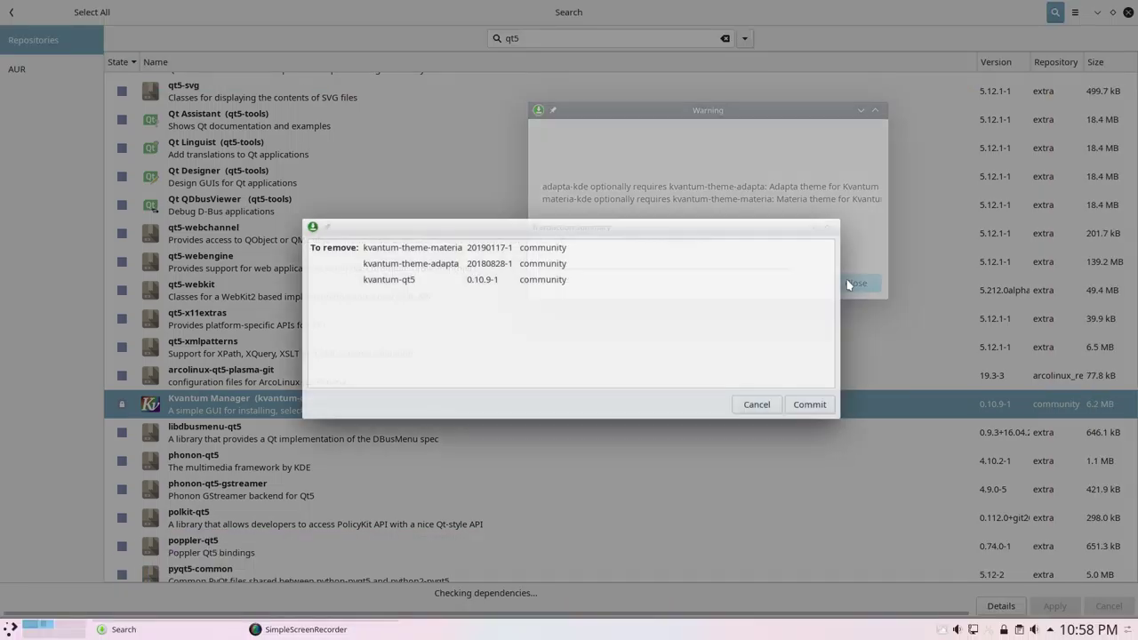
{"action": "left_click", "coordinate": [817, 405]}
{"action": "type", "text": "password"}
Step: Authorize the Kvantum removal with the password, then search, mark and install Qt5 Settings (qt5ct)
{"action": "key", "text": "Return"}
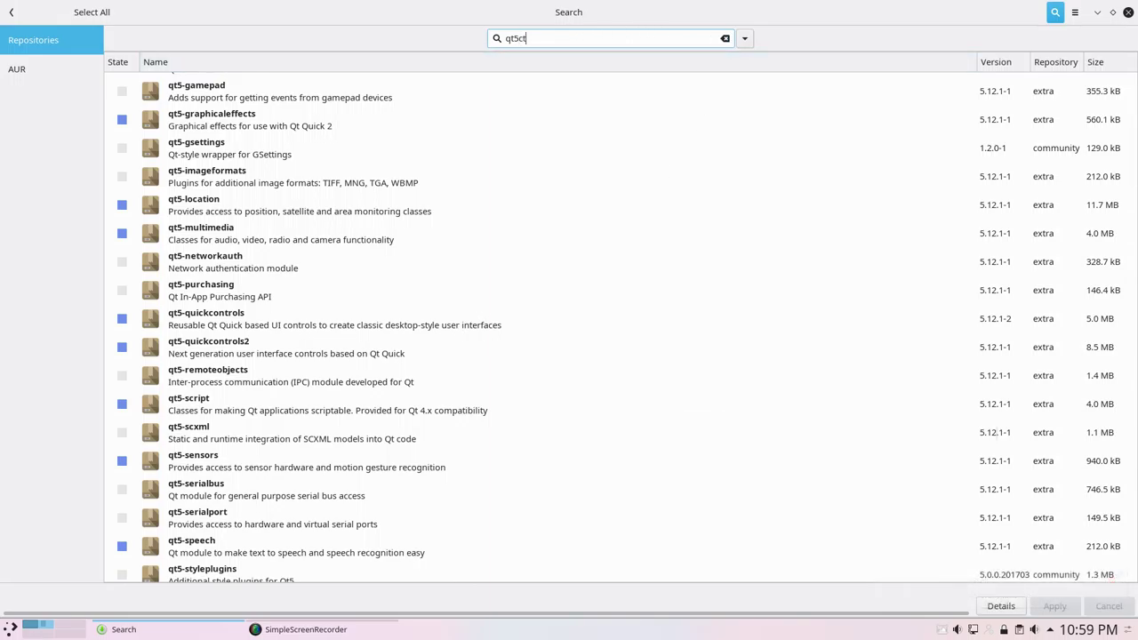
{"action": "key", "text": "Return"}
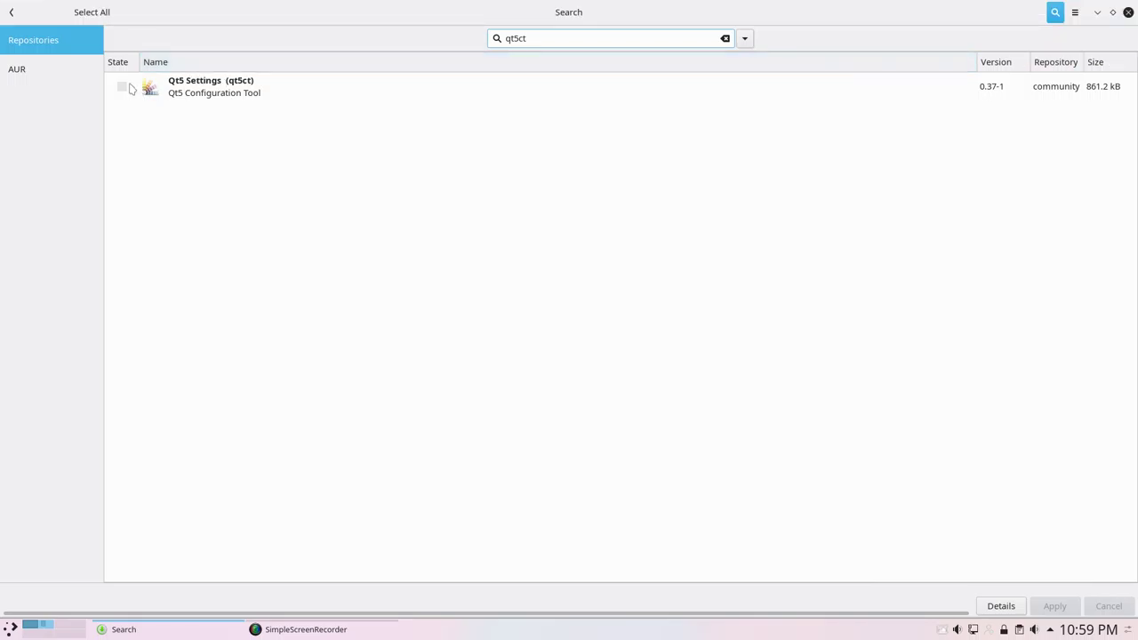
{"action": "left_click", "coordinate": [122, 87]}
{"action": "left_click", "coordinate": [1055, 605]}
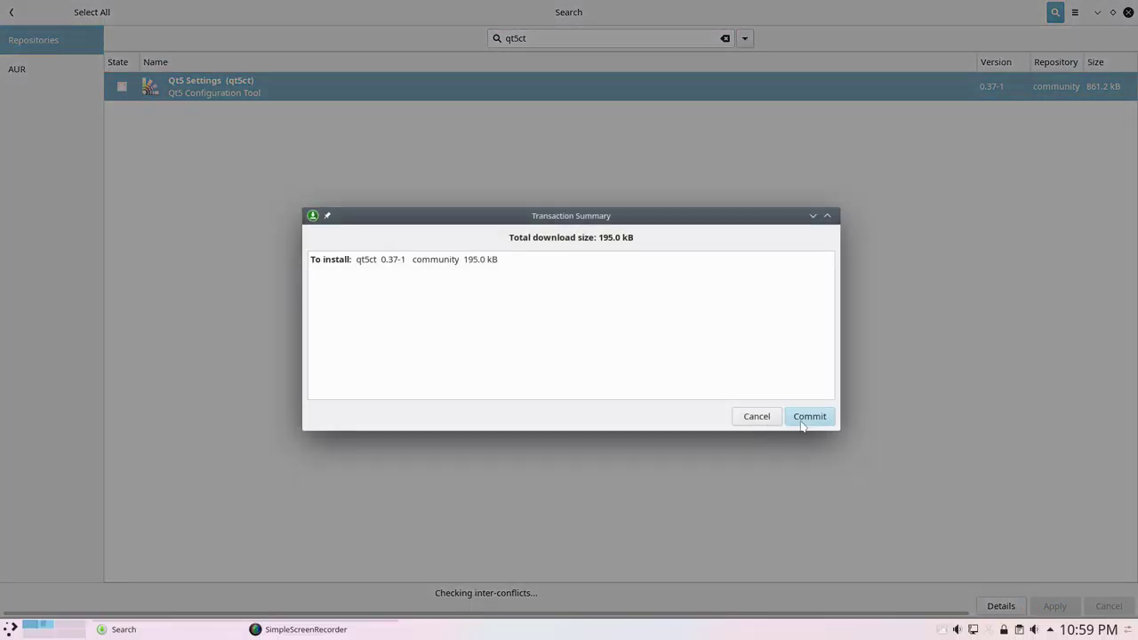
{"action": "left_click", "coordinate": [809, 416]}
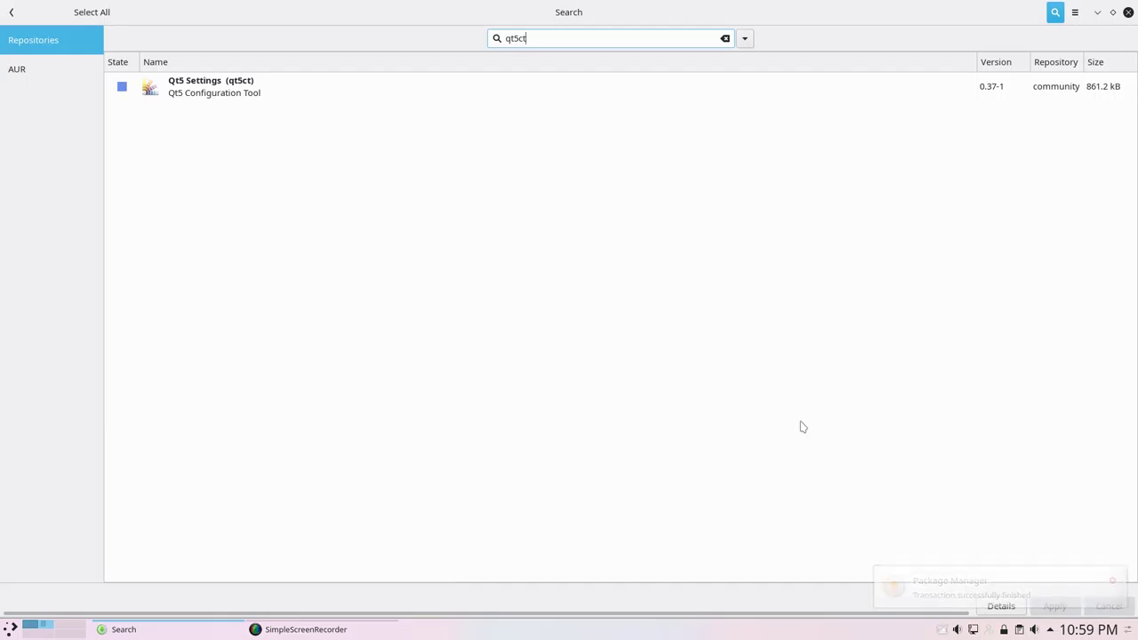
Step: Close Octopi, then open and dismiss the Application Launcher, leaving the empty desktop
{"action": "left_click", "coordinate": [1128, 13]}
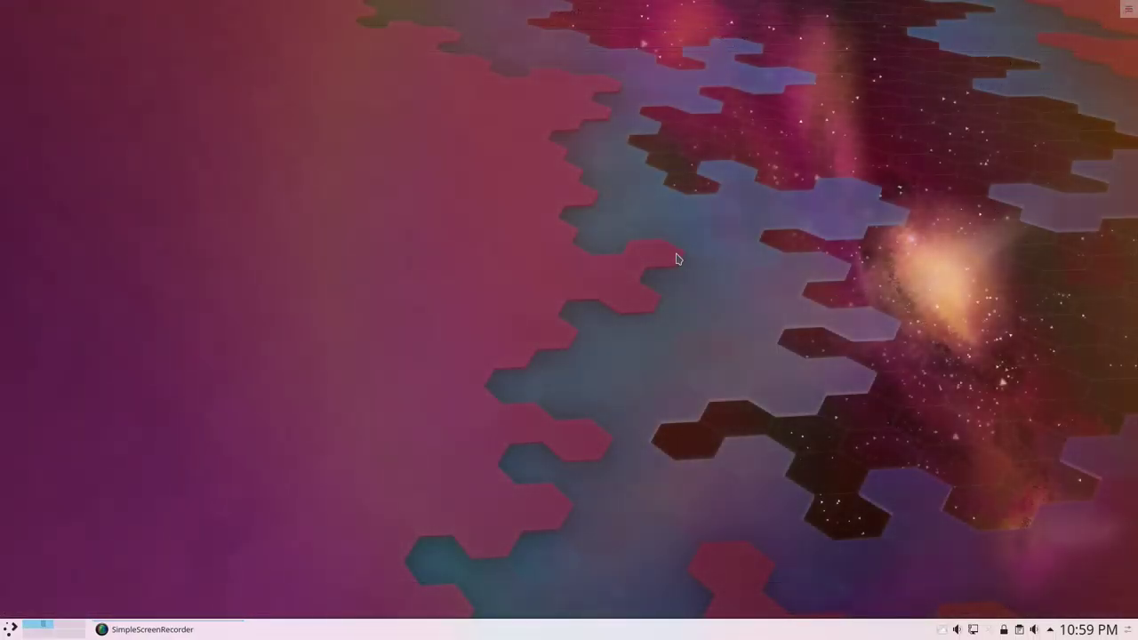
{"action": "left_click", "coordinate": [11, 629]}
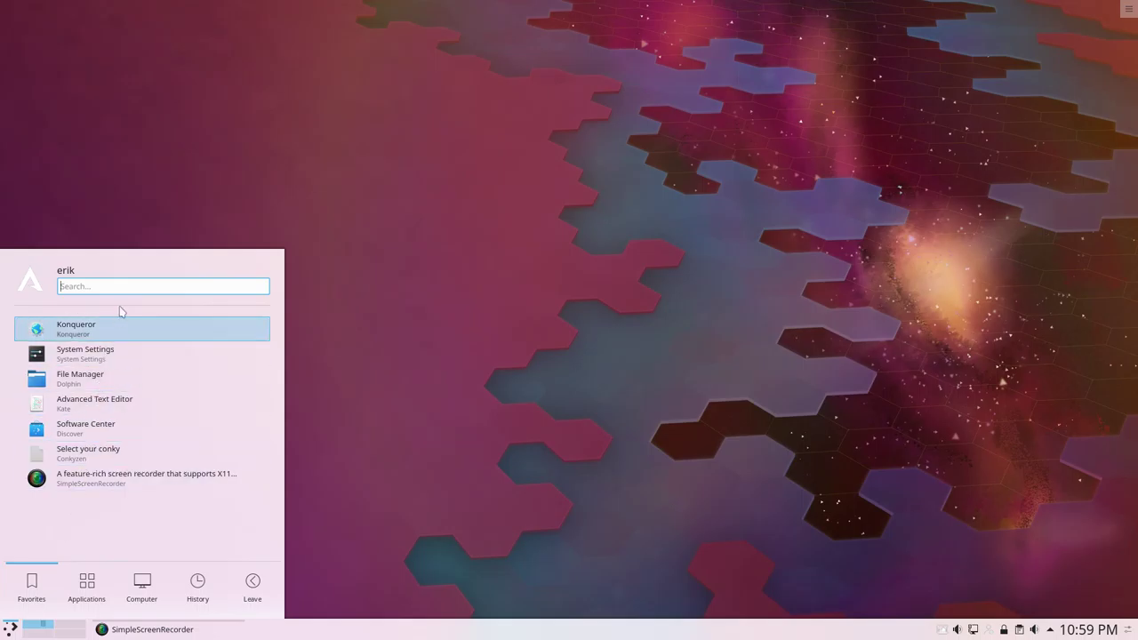
{"action": "left_click", "coordinate": [498, 305]}
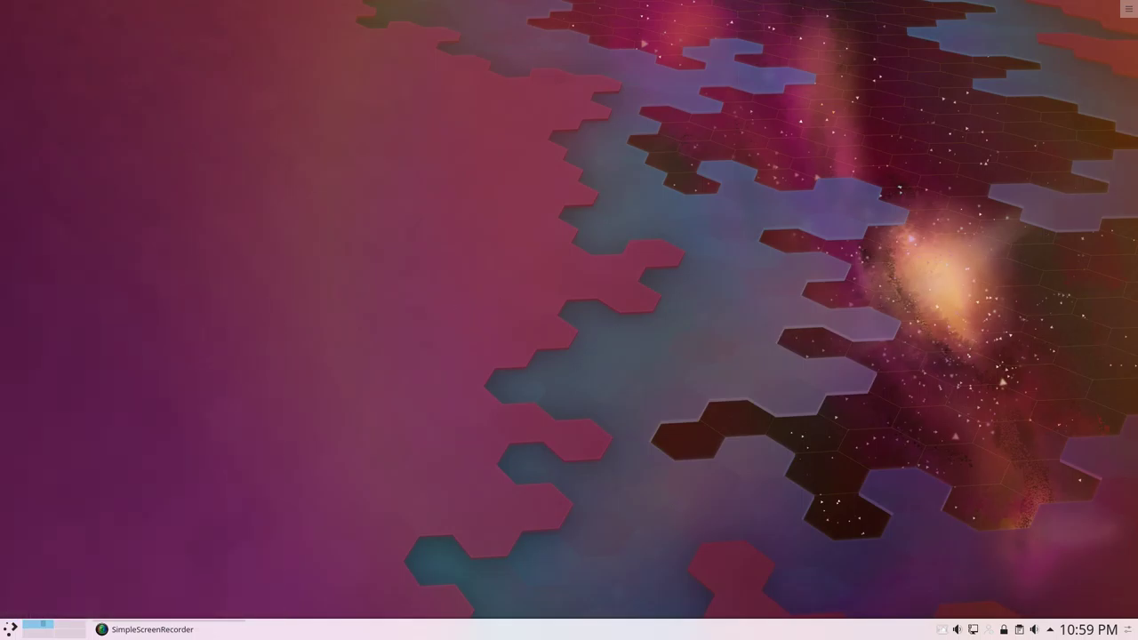